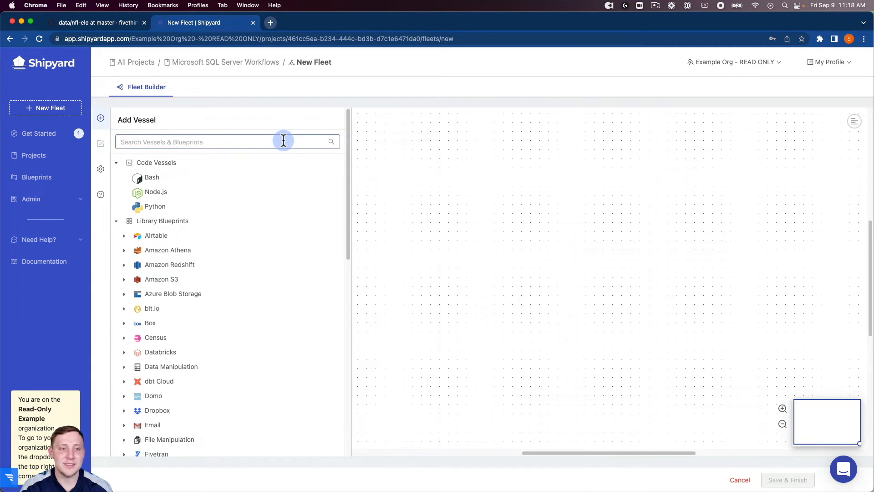
# Find the HTTP blueprints and add a Download File from URL vessel to the fleet canvas, dismissing its help text.
pyautogui.click(284, 141)
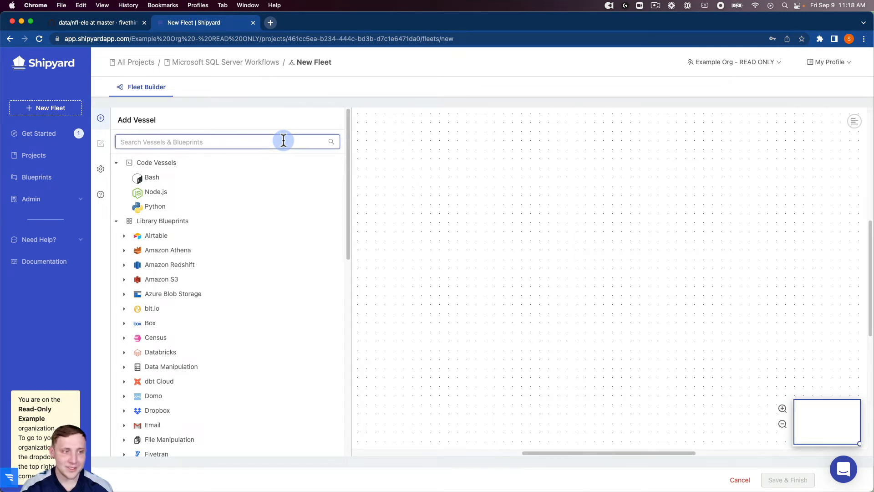
pyautogui.write('http')
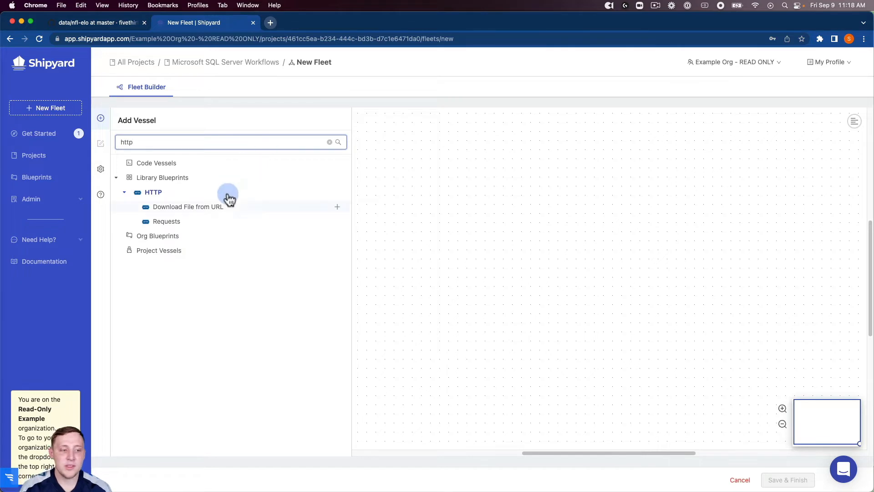
pyautogui.moveTo(224, 212)
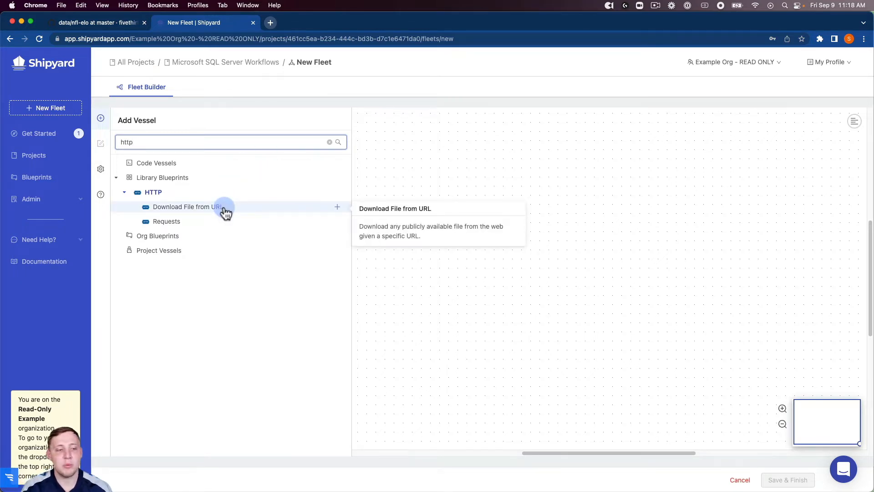
pyautogui.moveTo(225, 212); pyautogui.dragTo(494, 248)
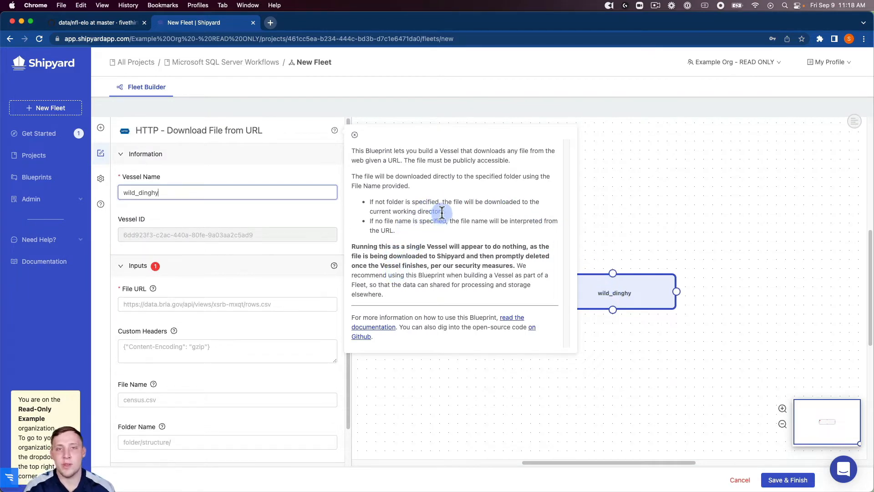
pyautogui.click(354, 135)
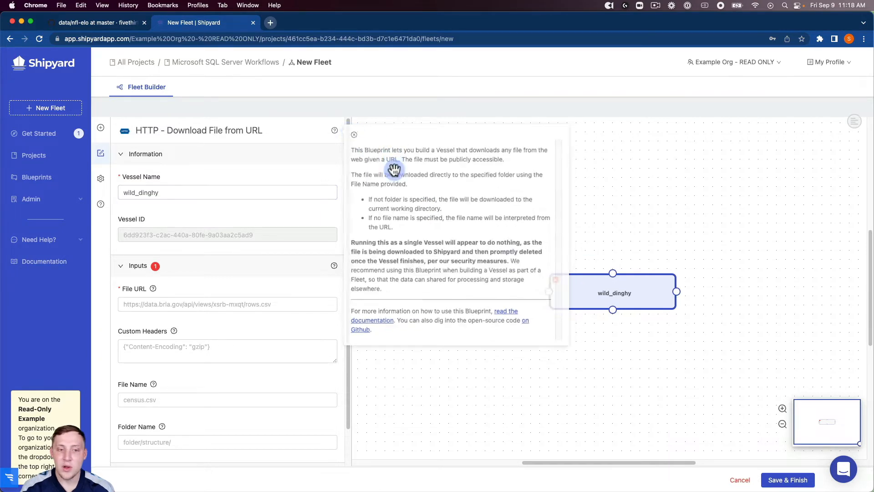
# Name the vessel "Download NFL Data from 538" and move it to the canvas's upper-left area.
pyautogui.doubleClick(185, 191)
pyautogui.write('Downl')
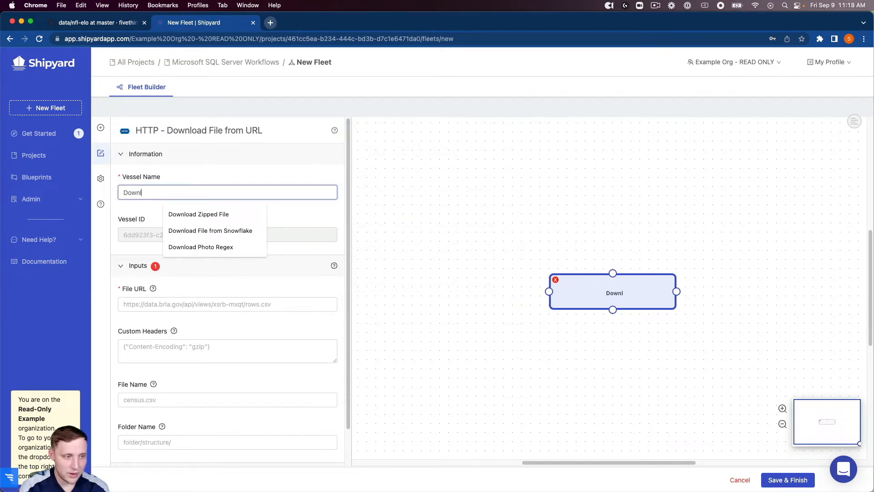
pyautogui.write('oad NFL Dat')
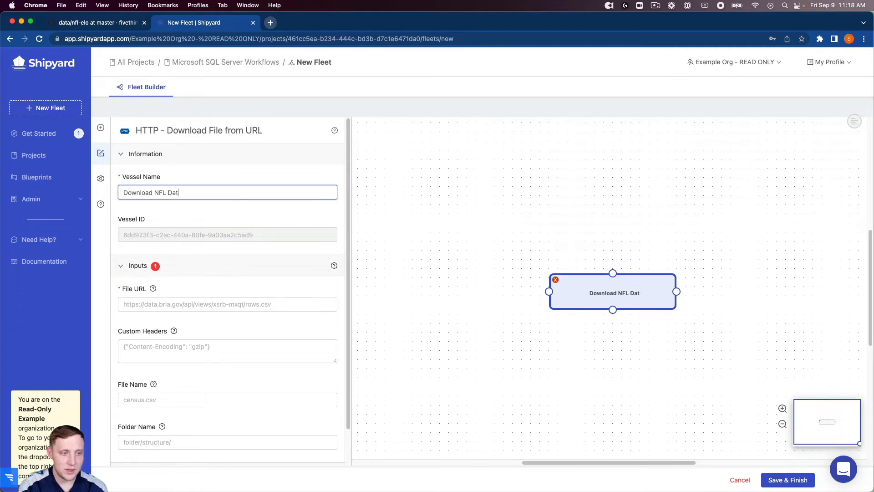
pyautogui.write('a from 538')
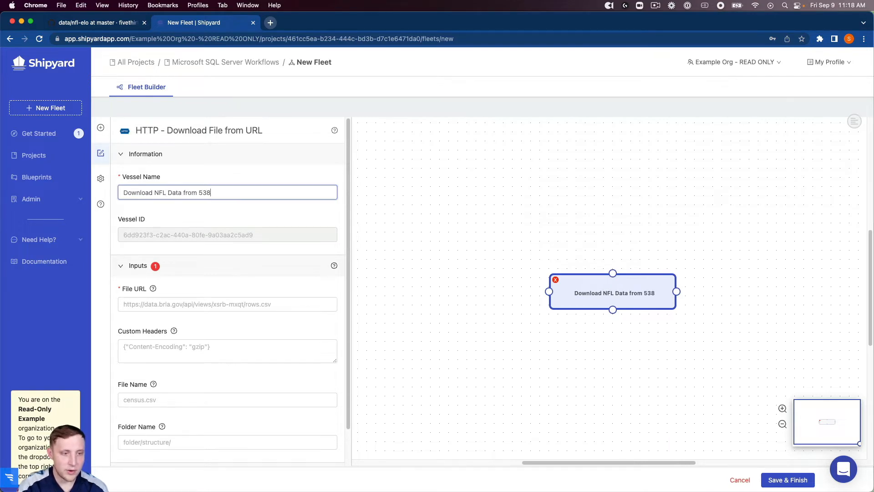
pyautogui.moveTo(574, 278); pyautogui.dragTo(428, 165)
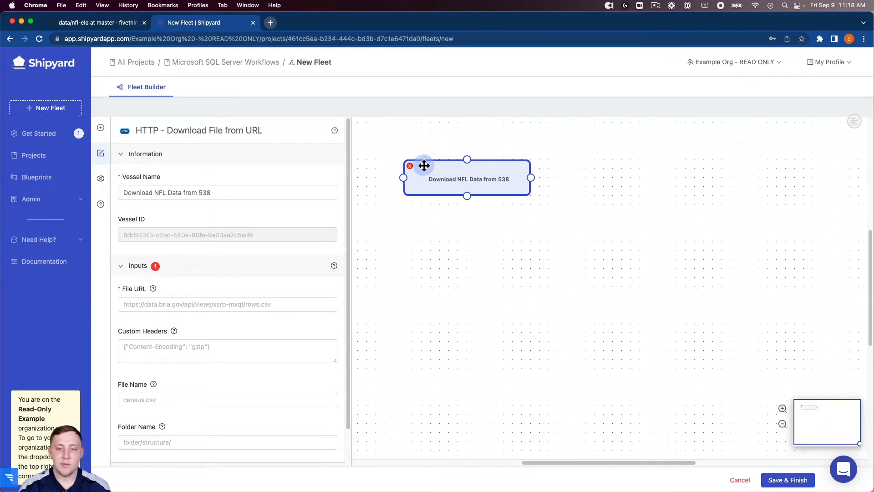
# Copy the nfl_elo_latest.csv link from the FiveThirtyEight GitHub page and enter it as the download vessel's File URL in Shipyard.
pyautogui.click(219, 303)
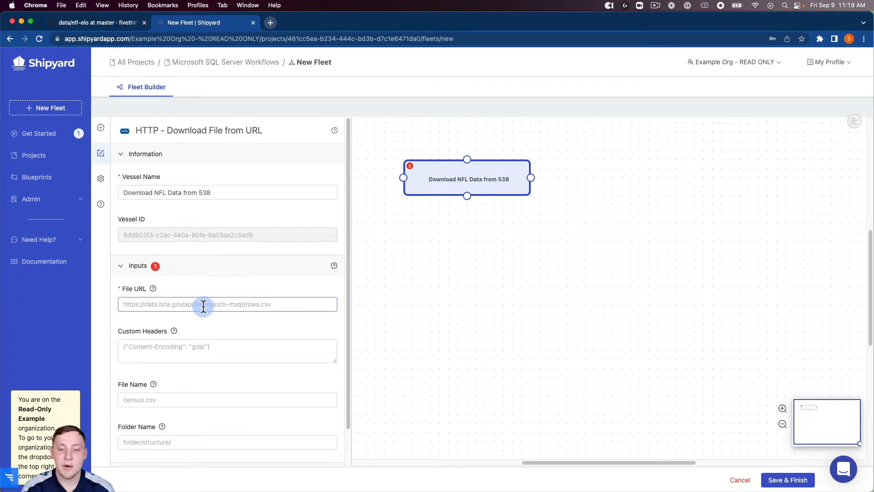
pyautogui.click(119, 26)
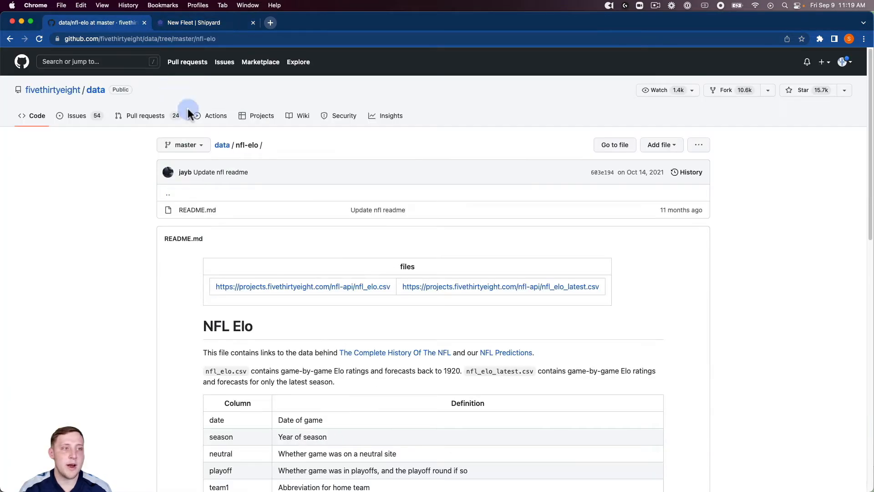
pyautogui.rightClick(429, 292)
pyautogui.press('super+c')
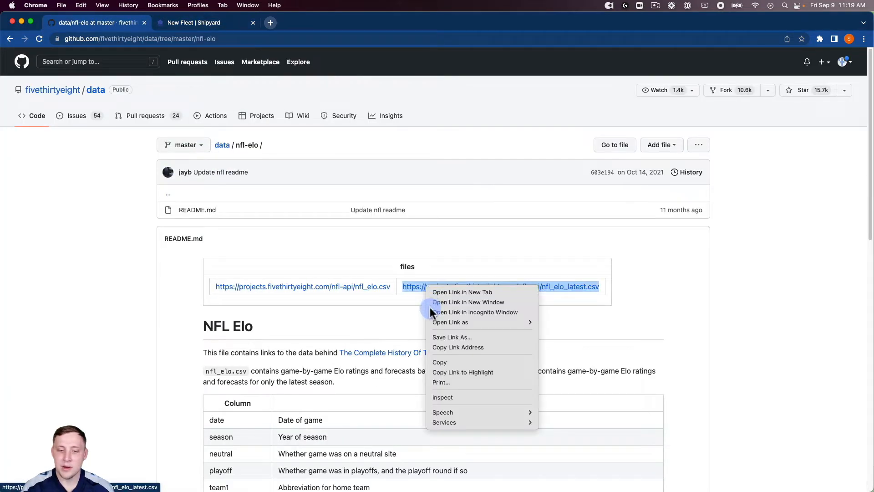
pyautogui.click(443, 359)
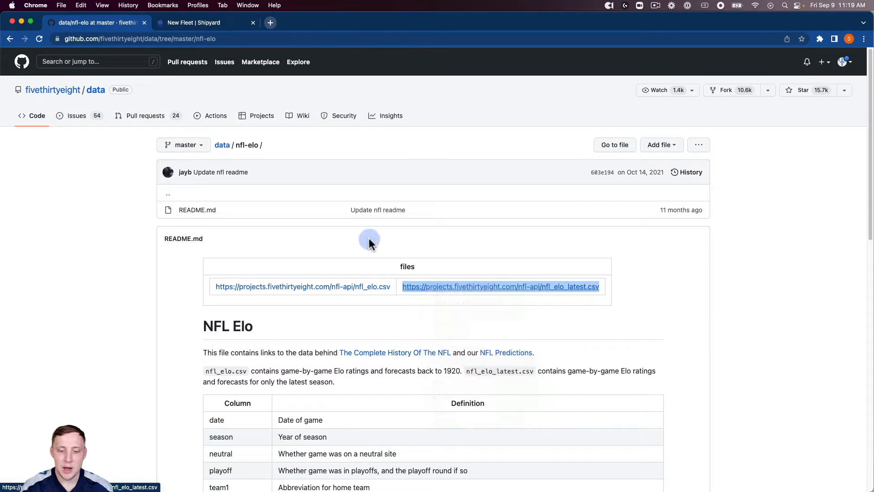
pyautogui.click(217, 29)
pyautogui.click(237, 304)
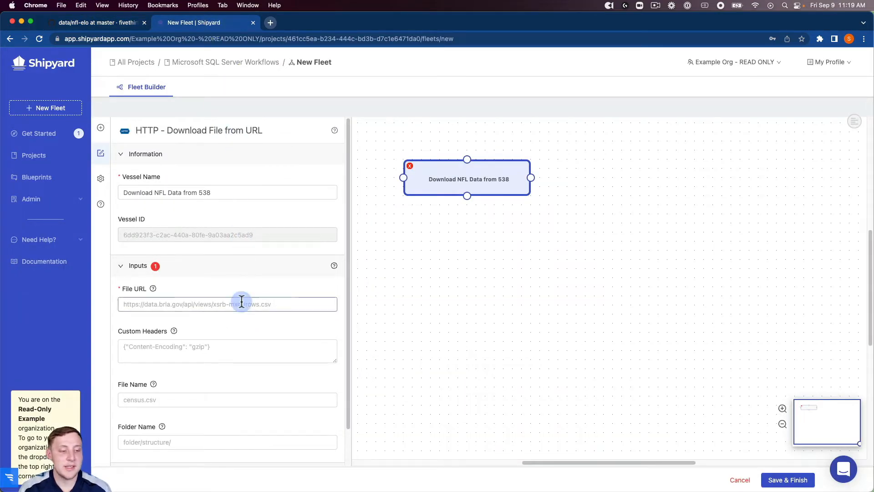
pyautogui.press('super+v')
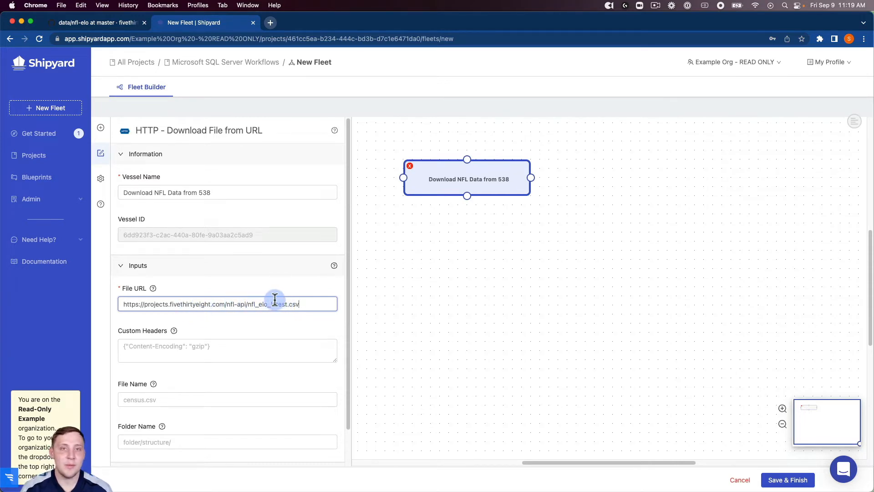
# Set the downloaded file's name to nfl.csv.
pyautogui.click(190, 400)
pyautogui.write('nfl')
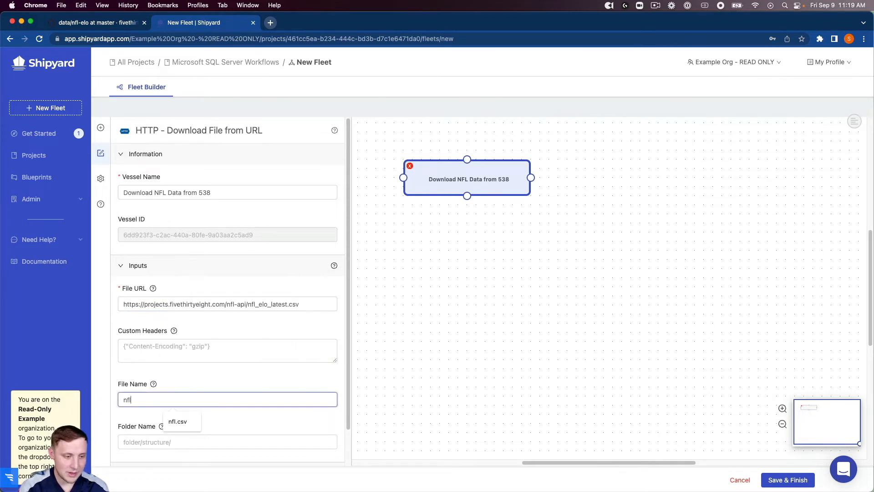
pyautogui.write('.csv')
# Review the download vessel's notification and guardrail settings.
pyautogui.scroll(-2, 228, 384)
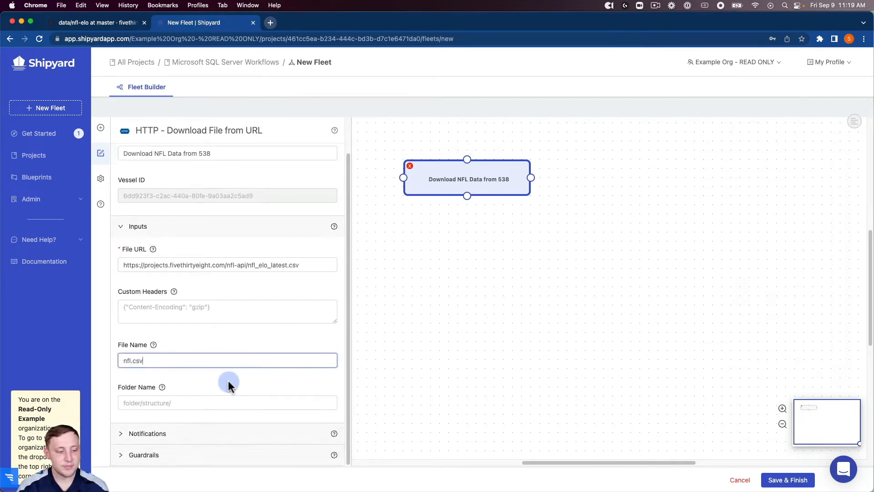
pyautogui.click(169, 434)
pyautogui.scroll(-3, 191, 398)
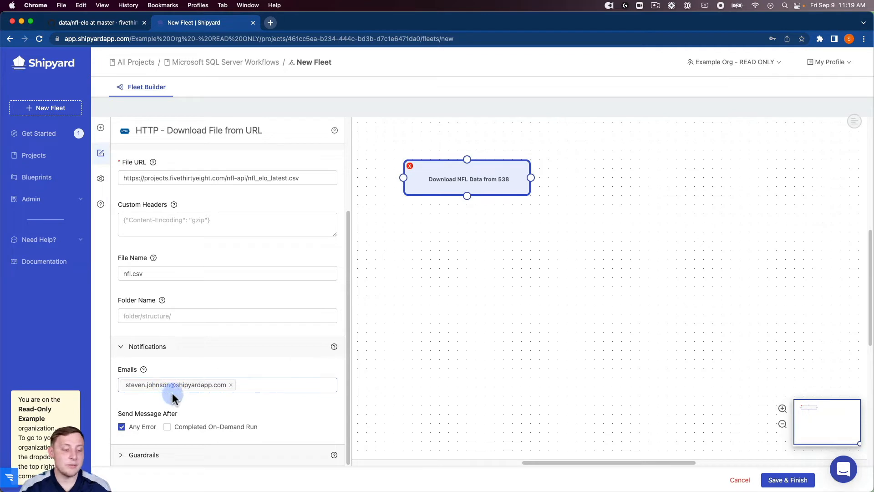
pyautogui.click(177, 446)
pyautogui.scroll(-5, 212, 395)
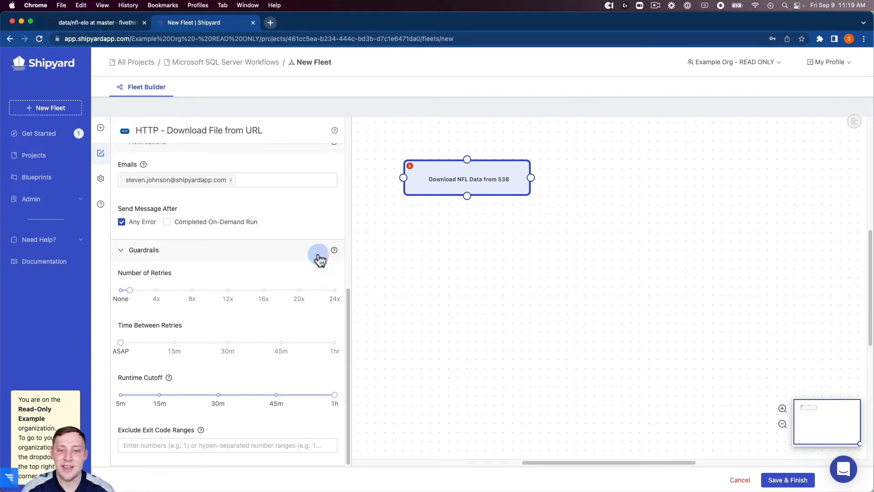
pyautogui.scroll(8, 291, 210)
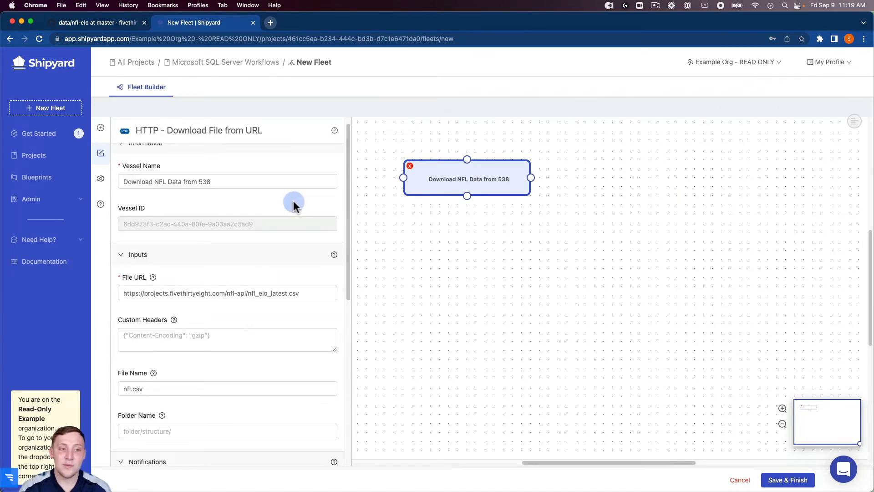
pyautogui.scroll(1, 293, 203)
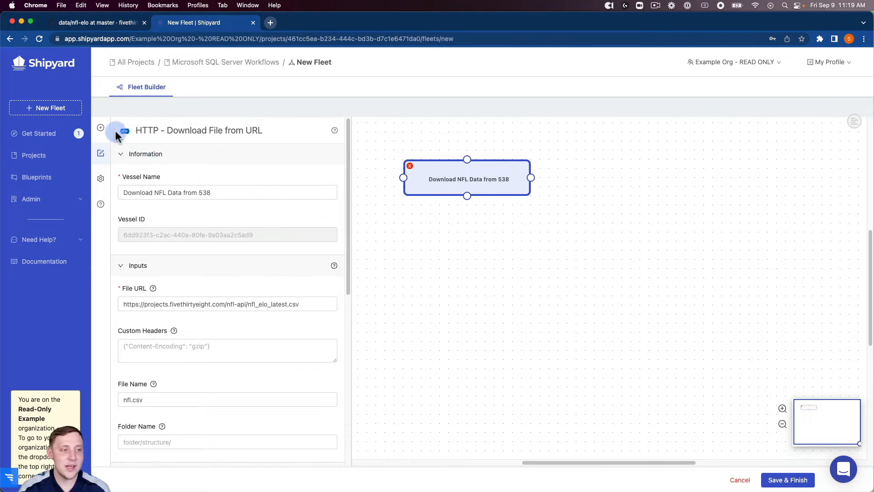
# Add a Microsoft SQL Server Upload CSV to Table vessel and place it level with the download vessel, to its right.
pyautogui.click(102, 128)
pyautogui.click(146, 150)
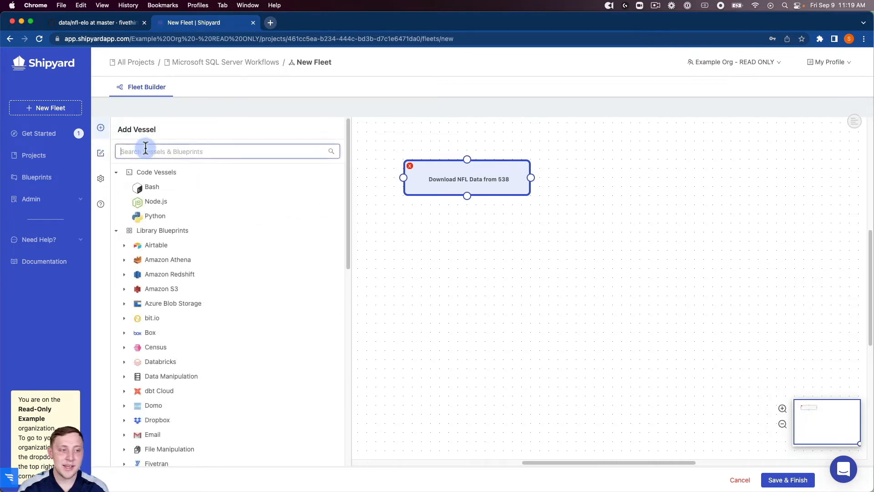
pyautogui.write('micro')
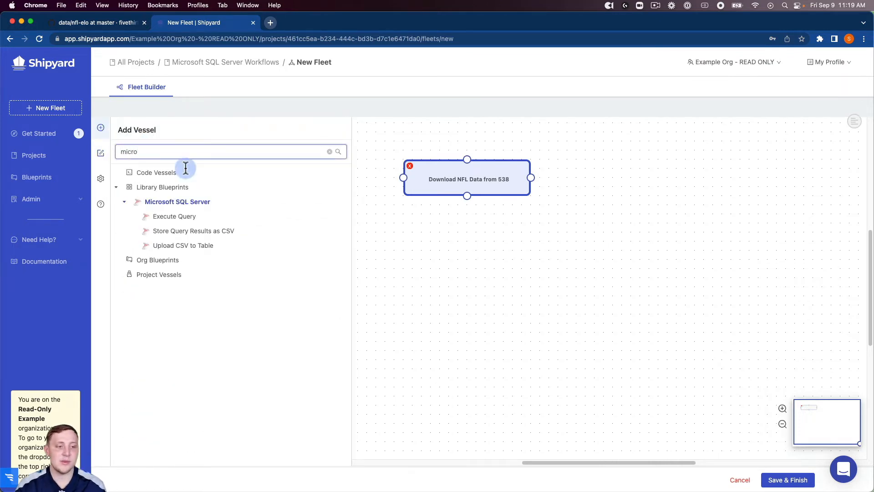
pyautogui.click(219, 252)
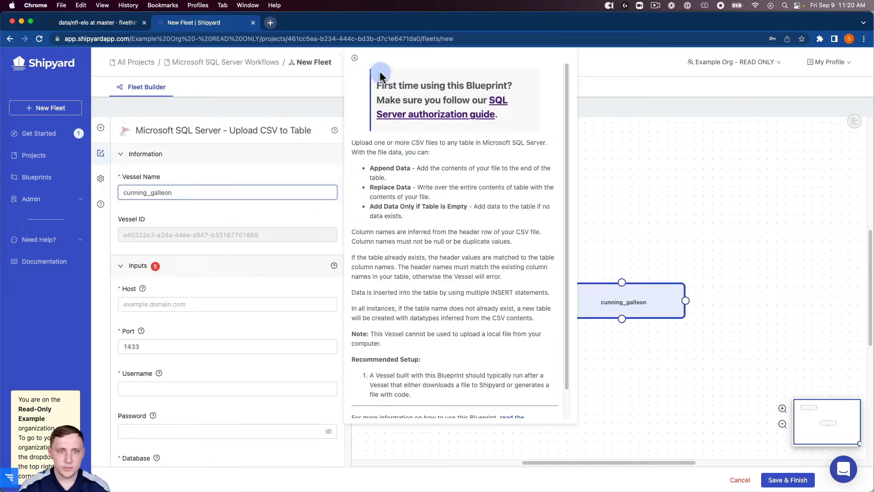
pyautogui.click(355, 57)
pyautogui.moveTo(606, 315); pyautogui.dragTo(660, 194)
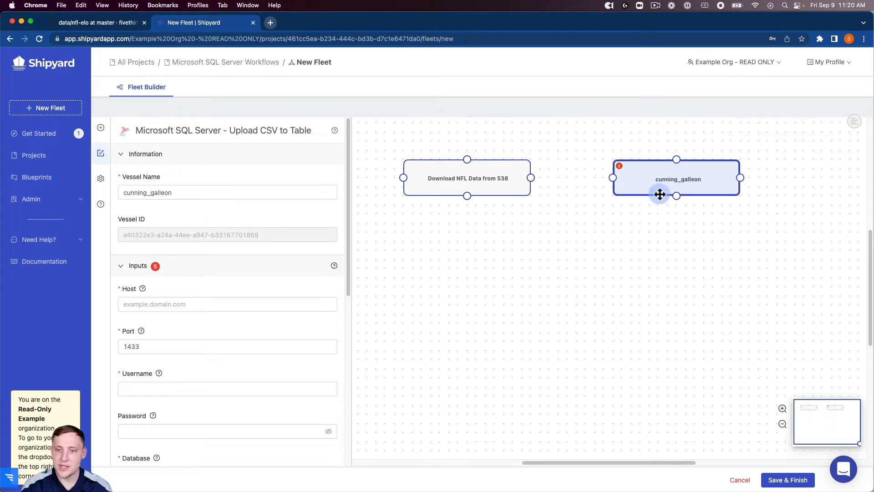
# Name the Microsoft SQL Server vessel "Upload CSV to Table".
pyautogui.click(304, 193)
pyautogui.doubleClick(233, 194)
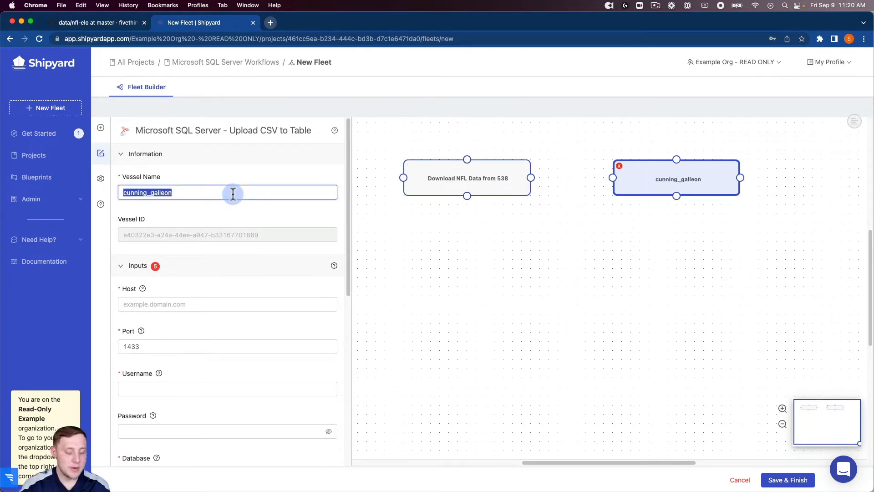
pyautogui.write('Upload CS')
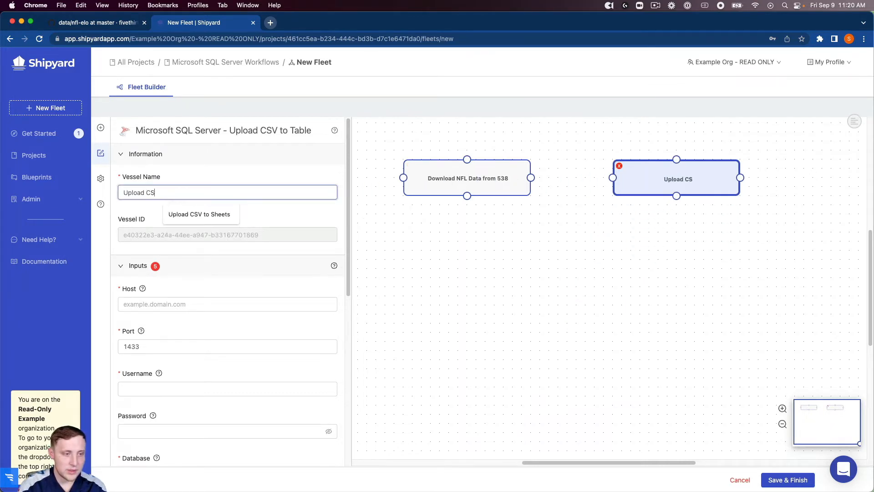
pyautogui.write('V to Table')
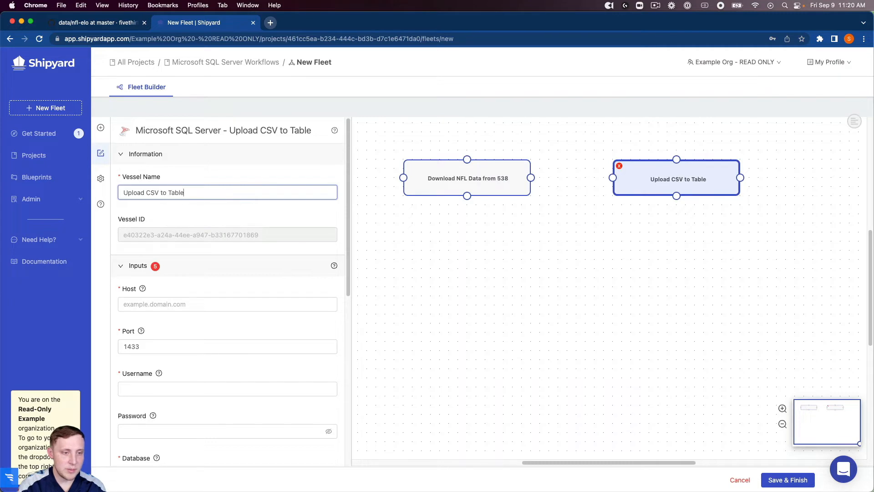
# Set the upload vessel's host to 52.42.215.145 and its username to sa.
pyautogui.click(172, 304)
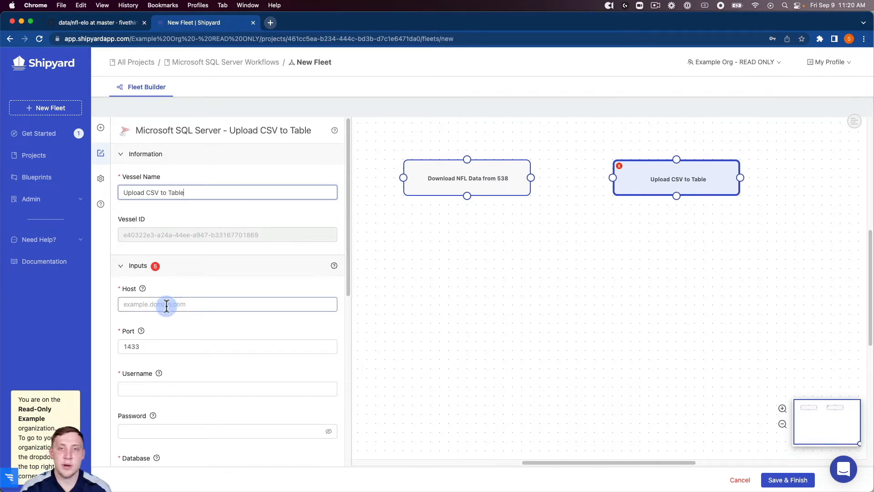
pyautogui.click(167, 304)
pyautogui.click(171, 326)
pyautogui.click(166, 388)
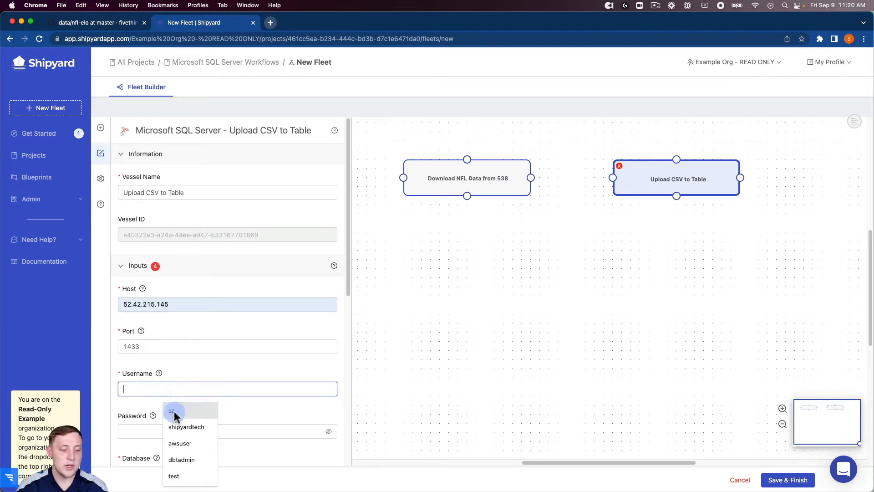
pyautogui.click(174, 411)
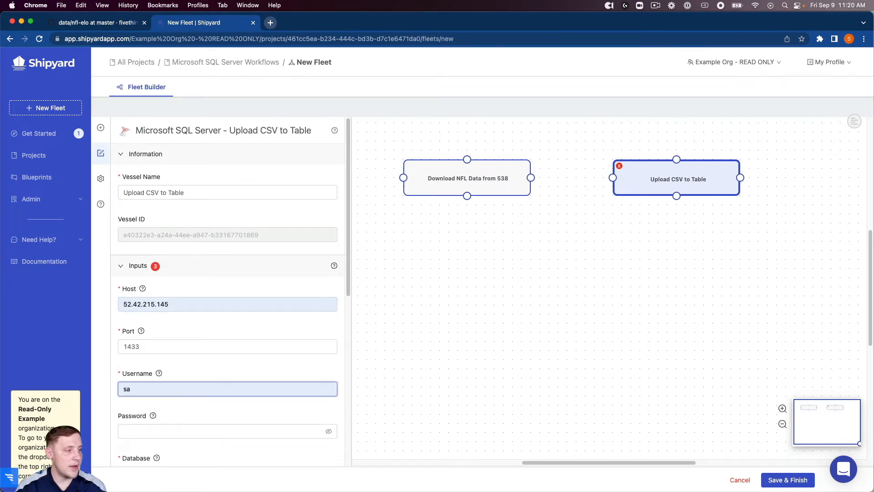
# Paste the database password into the upload vessel's Password field and set the database to testdb.
pyautogui.click(153, 426)
pyautogui.press('super+v')
pyautogui.scroll(-2, 183, 393)
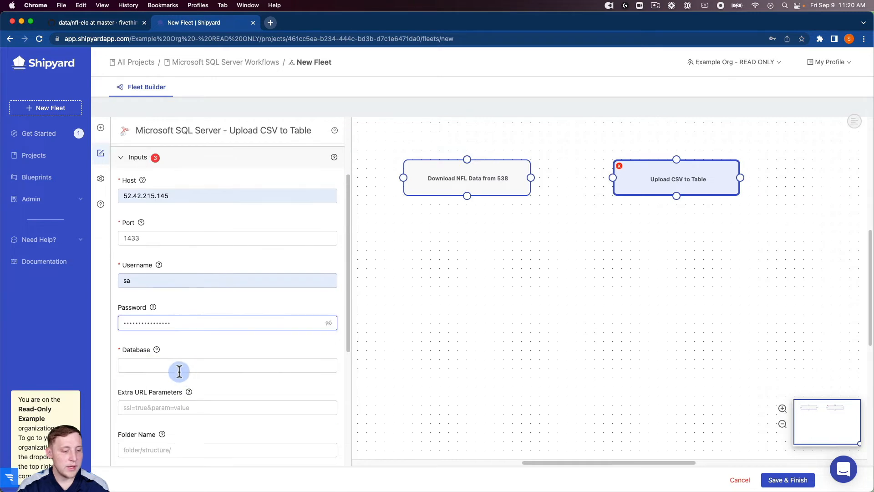
pyautogui.click(179, 372)
pyautogui.click(172, 385)
# Set the upload vessel's source file name to nfl.csv.
pyautogui.scroll(-3, 164, 346)
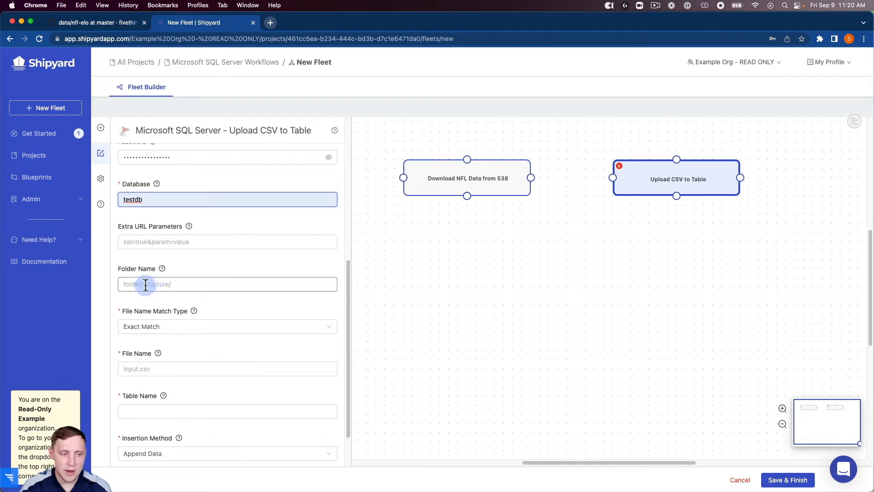
pyautogui.click(161, 370)
pyautogui.write('nf')
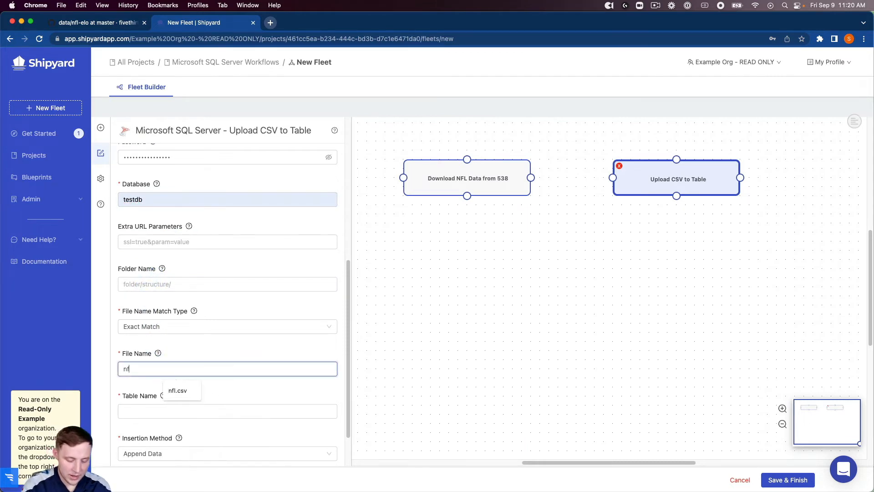
pyautogui.write('l.csv')
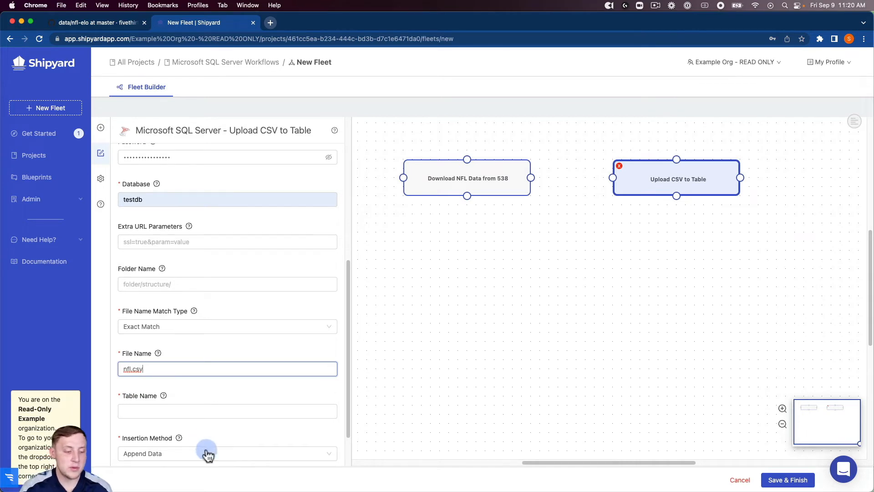
# Set the upload vessel's table name to nfl_data and leave the insertion method at Append Data.
pyautogui.click(180, 411)
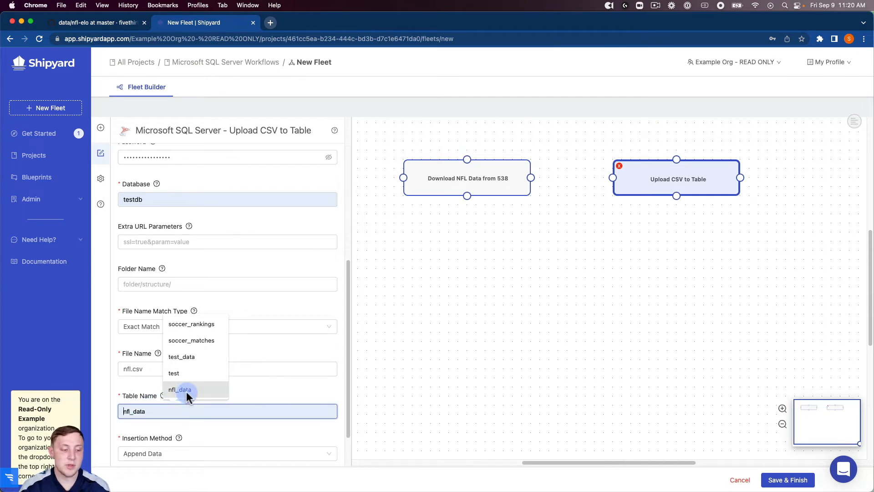
pyautogui.click(187, 391)
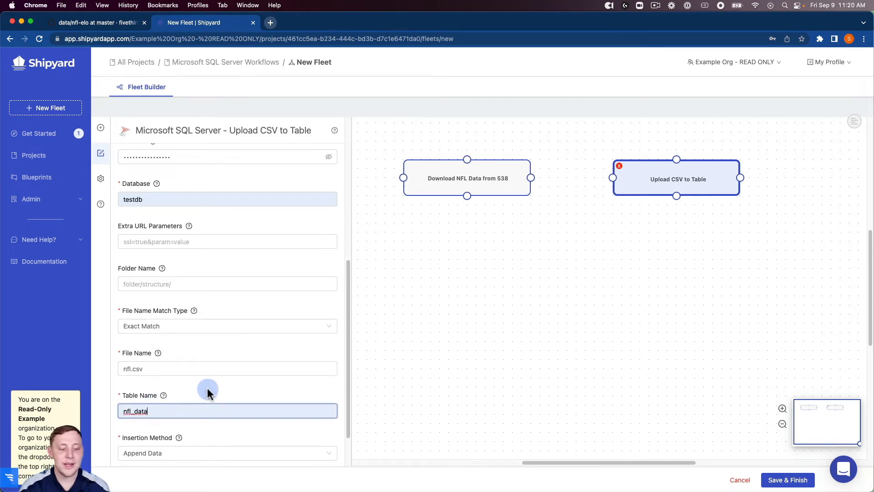
pyautogui.scroll(-1, 214, 394)
pyautogui.click(176, 422)
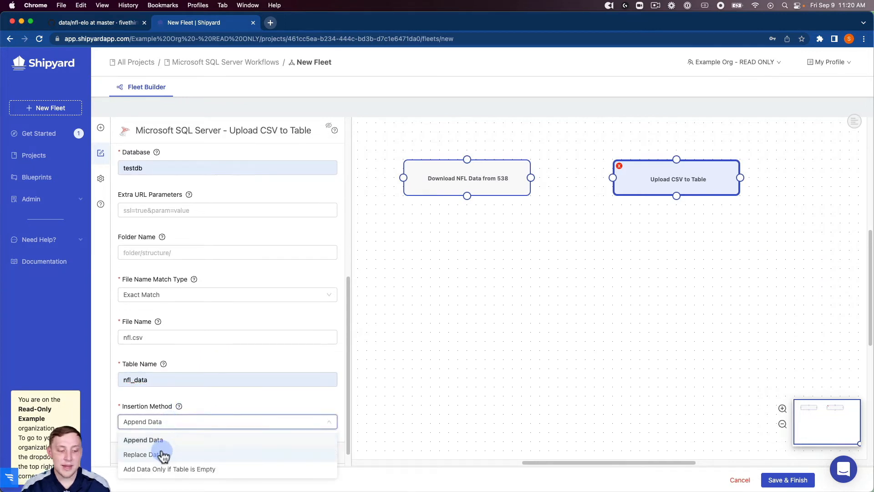
pyautogui.click(184, 425)
# Connect the "Download NFL Data from 538" vessel to the "Upload CSV to Table" vessel with a Success path.
pyautogui.scroll(5, 191, 368)
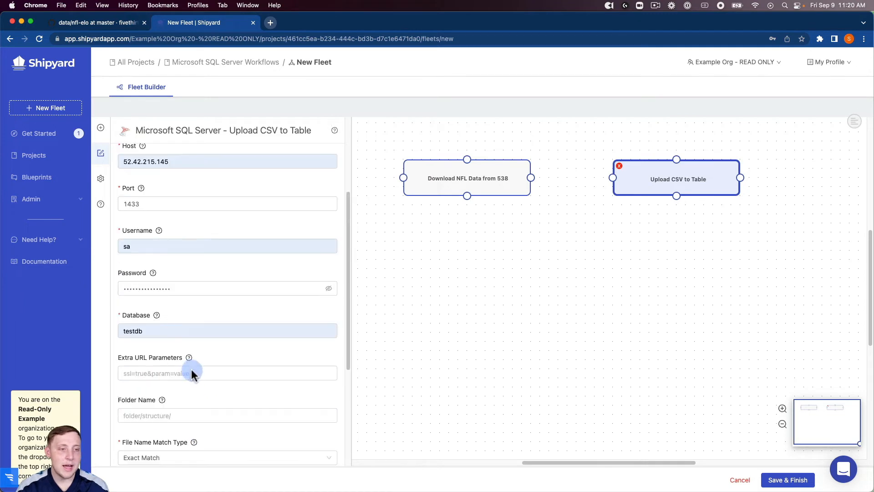
pyautogui.scroll(3, 192, 369)
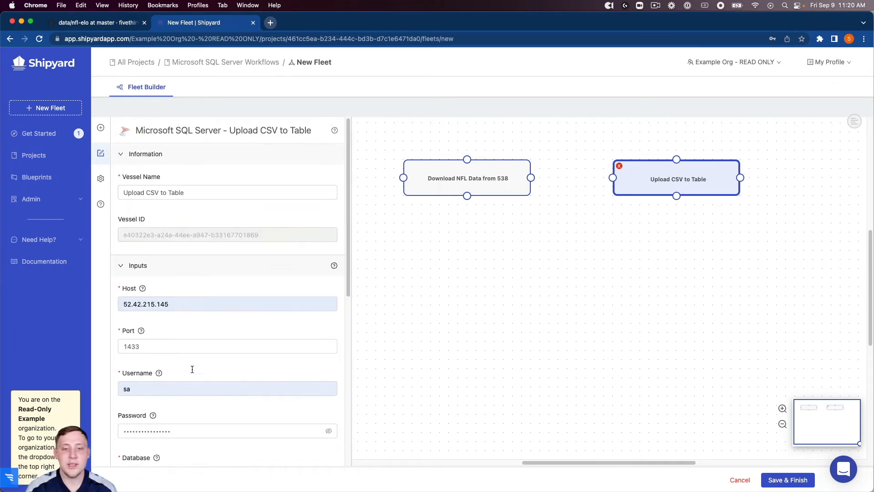
pyautogui.moveTo(536, 175); pyautogui.dragTo(613, 178)
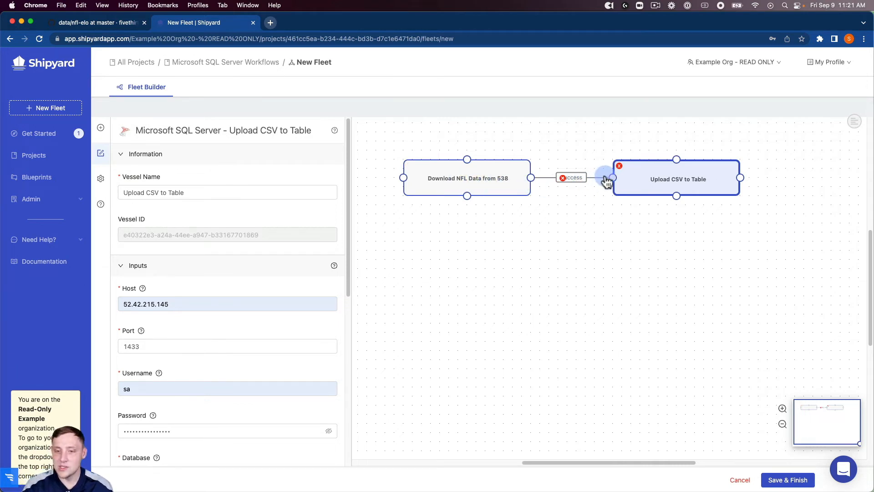
# Name the fleet "HTTP -> Microsoft SQL Server" in its settings and save the finished fleet.
pyautogui.click(107, 183)
pyautogui.click(176, 189)
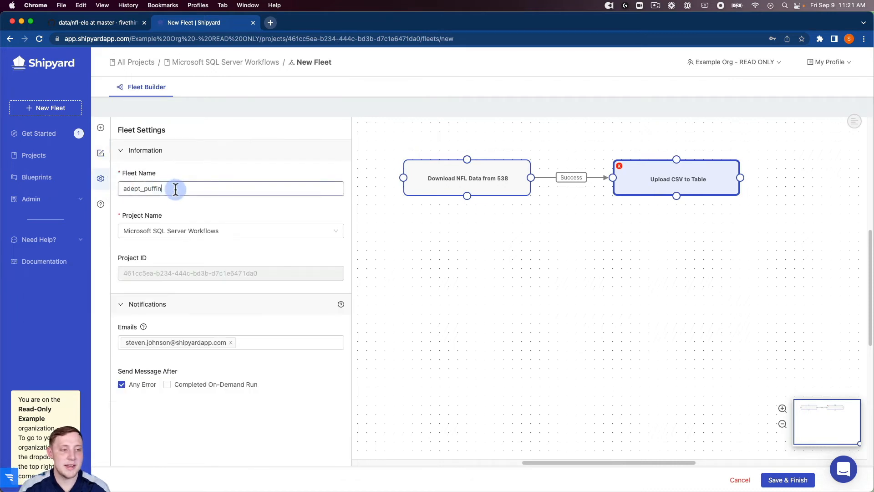
pyautogui.doubleClick(176, 190)
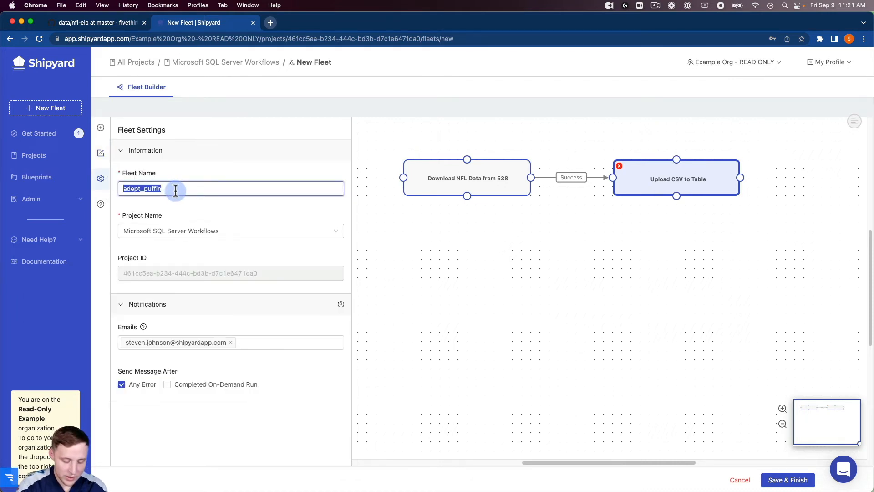
pyautogui.write('HTTP ->')
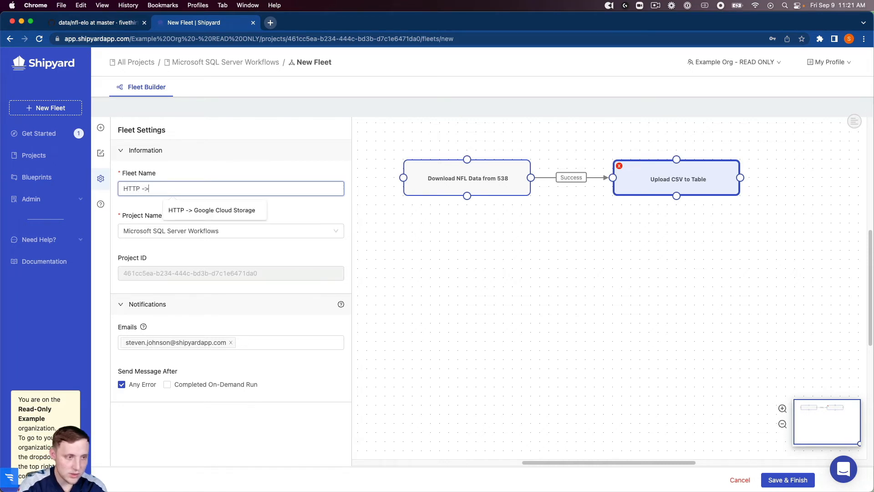
pyautogui.write(' Microsoft SQL Server')
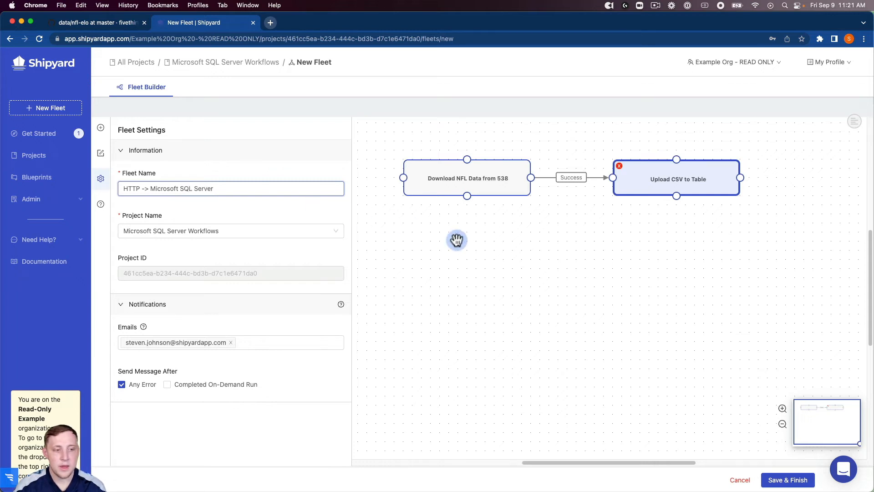
pyautogui.click(786, 481)
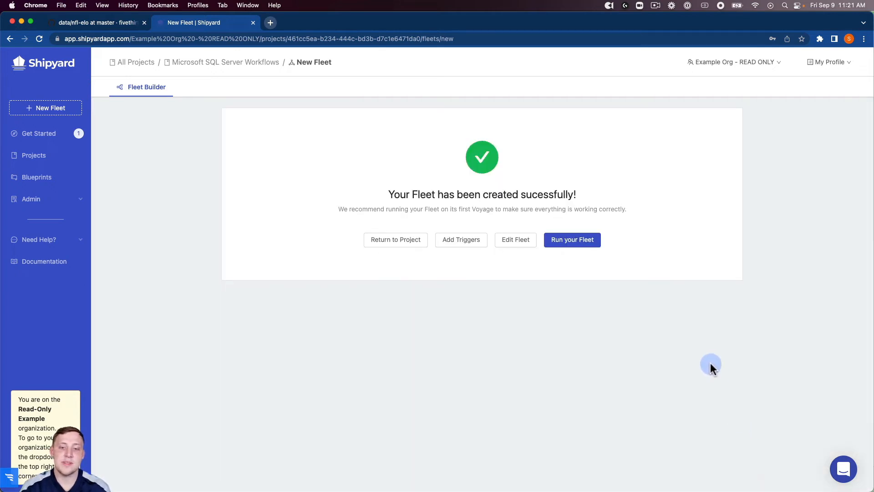
# Run the new fleet and check the output log of the "Download NFL Data from 538" vessel.
pyautogui.click(587, 241)
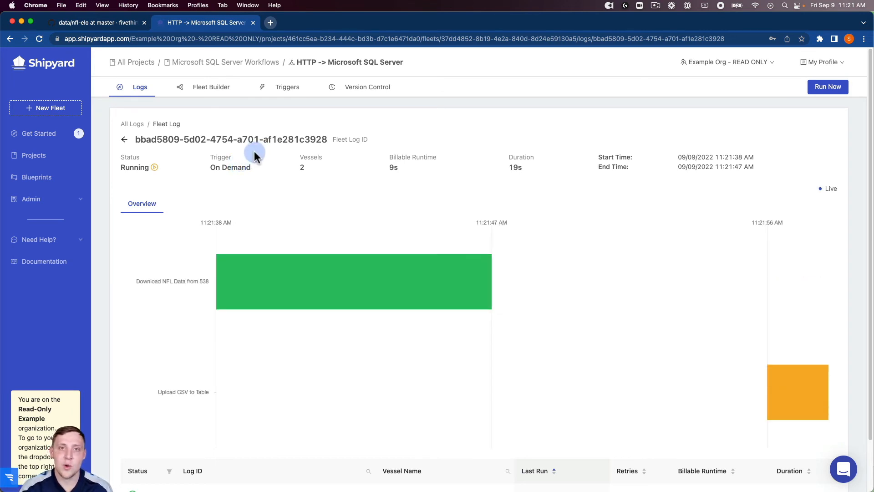
pyautogui.moveTo(263, 270)
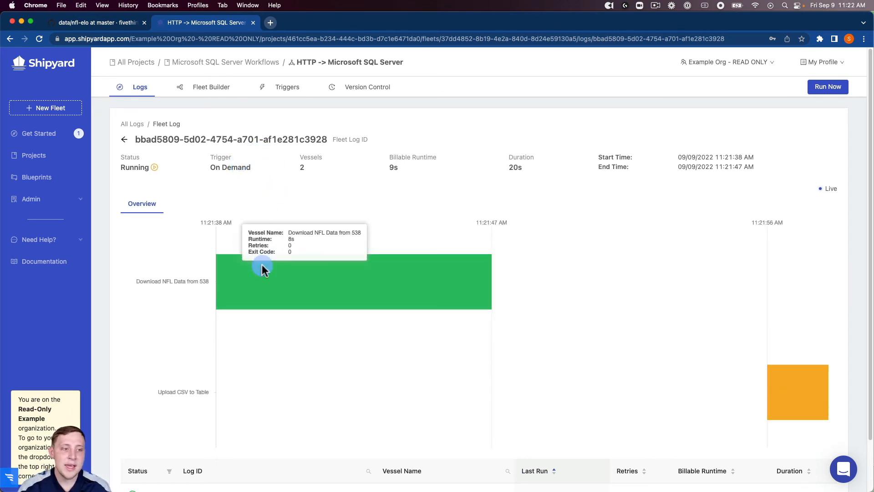
pyautogui.click(372, 269)
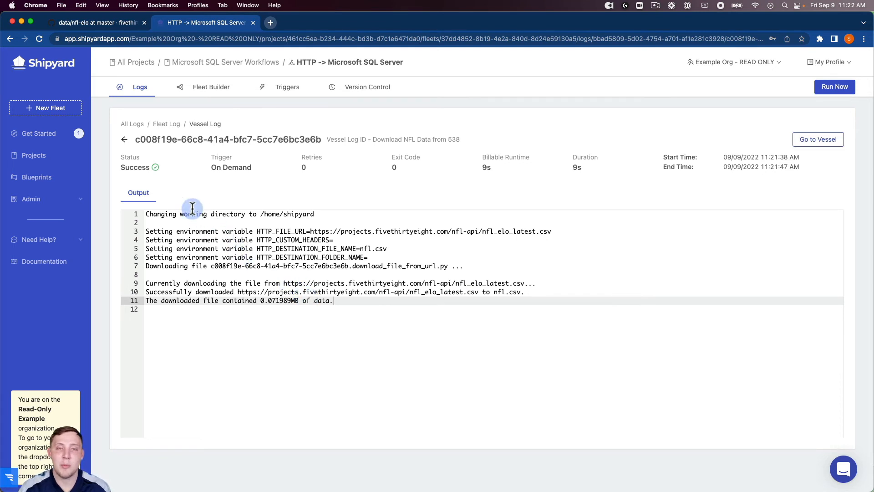
pyautogui.click(123, 139)
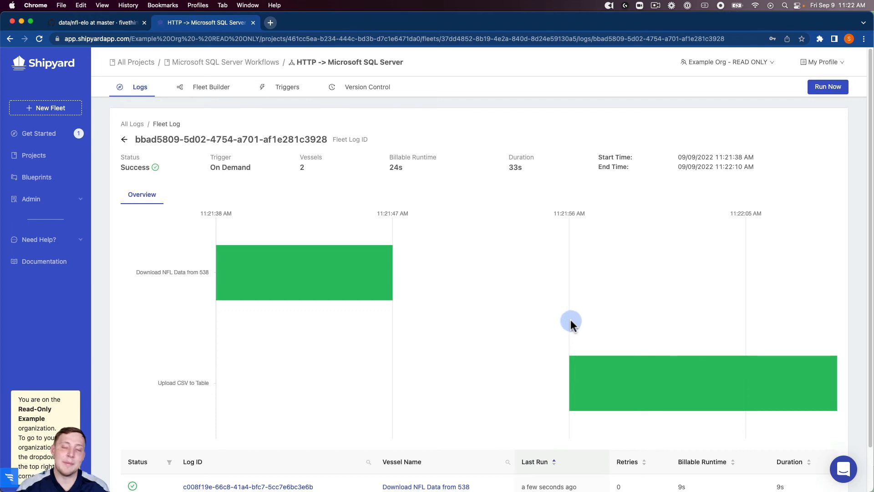
# Switch to SQLPro for MSSQL to inspect the data in the dbo.nfl_data table.
pyautogui.moveTo(553, 487)
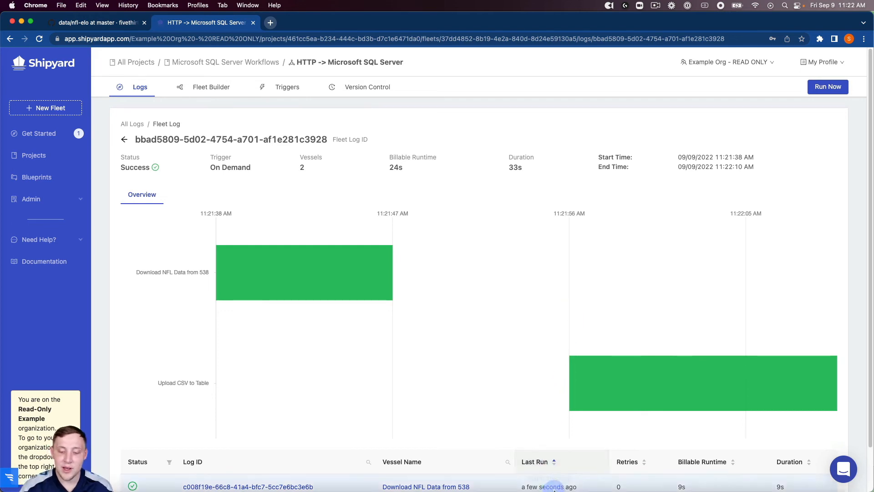
pyautogui.click(598, 484)
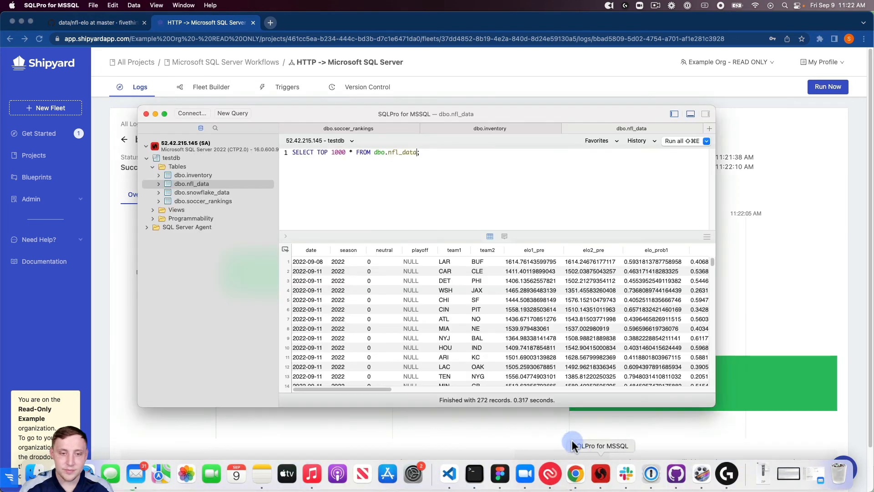